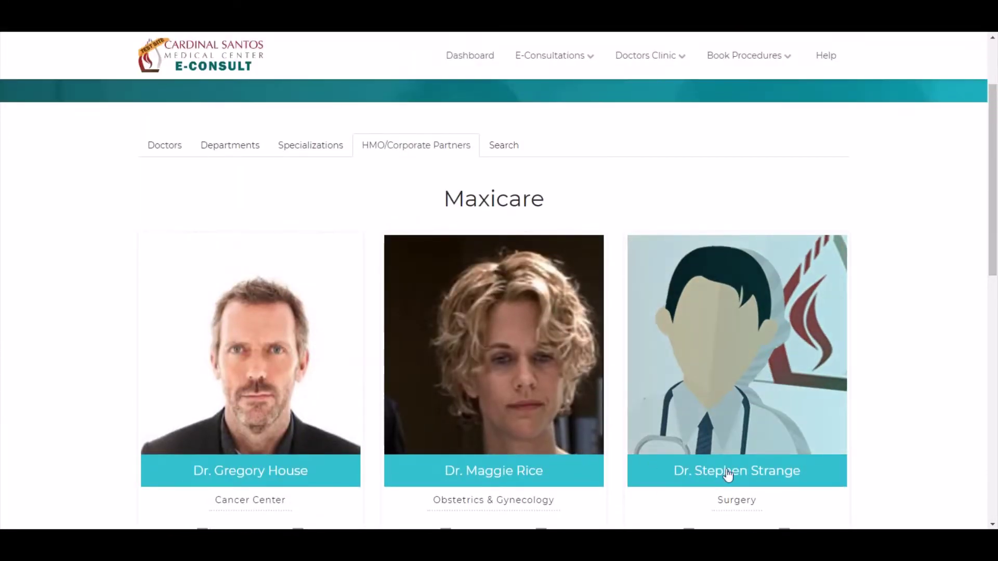
- Open the surgeon's consultation booking page and declare HMO membership to bring up HMO Details
click(719, 474)
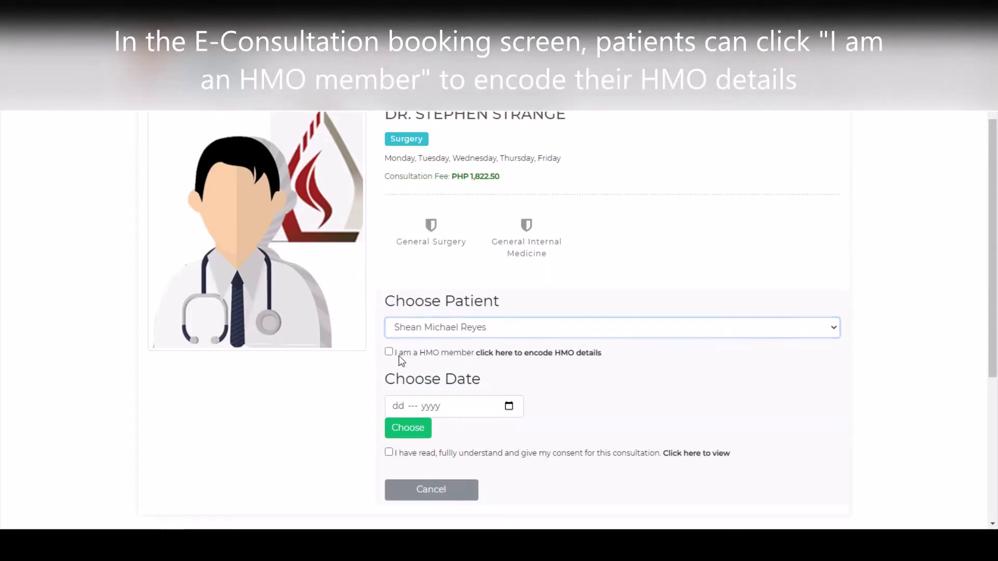
drag(398, 355, 450, 361)
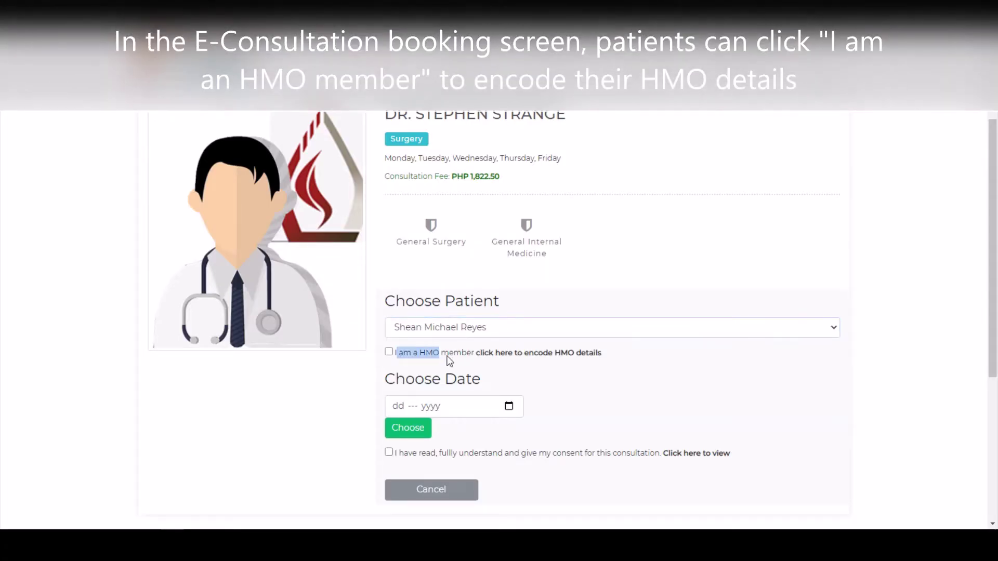
click(369, 375)
click(398, 352)
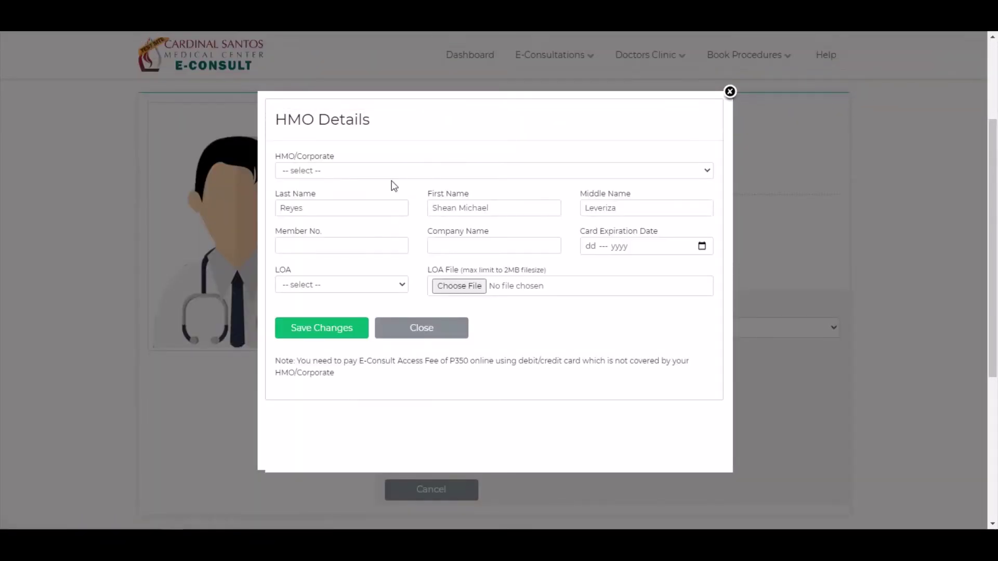
- Enter Maxicare, the suggested member number, Acme Company and card expiry 01/01/2021
click(377, 170)
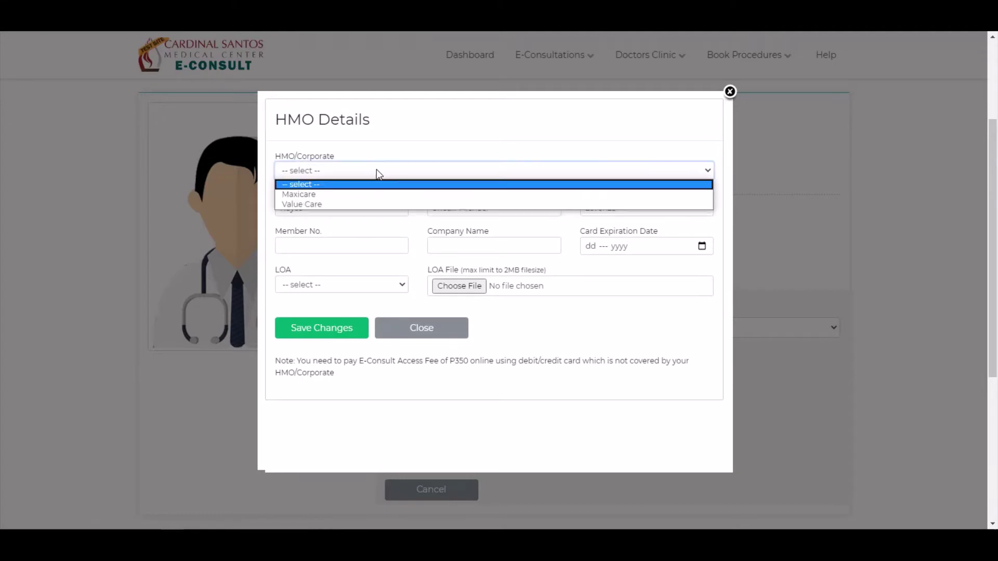
click(379, 197)
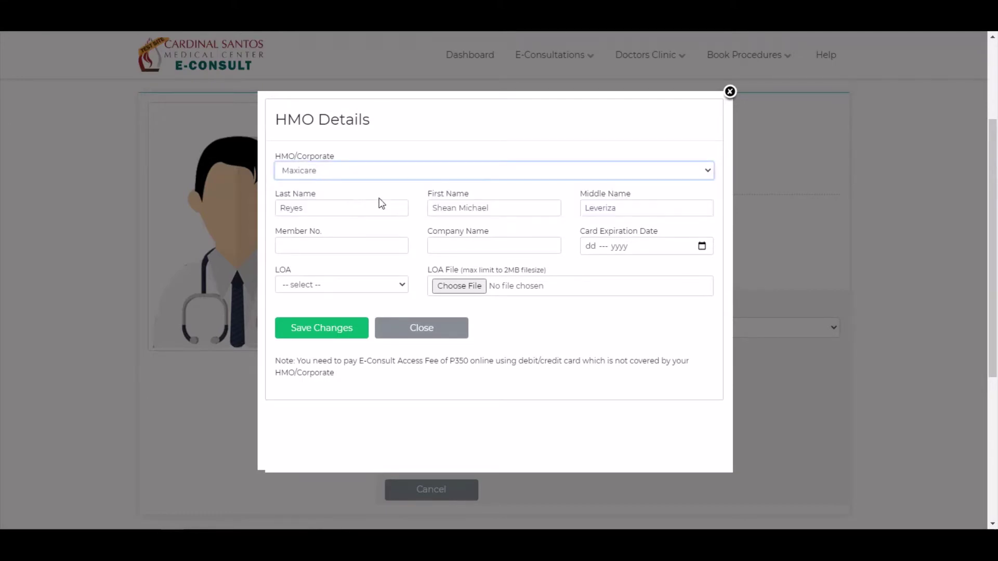
click(370, 246)
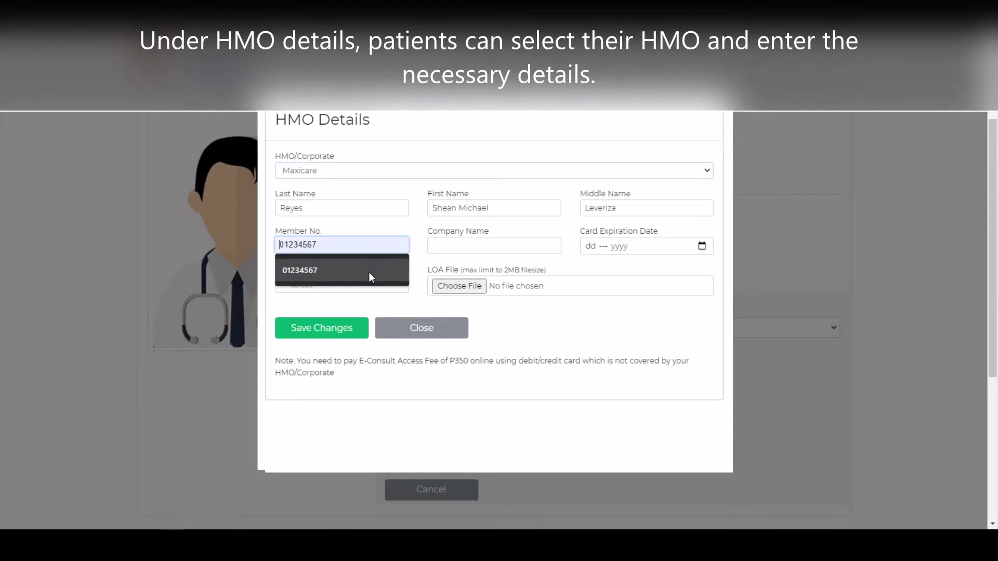
click(369, 272)
click(487, 248)
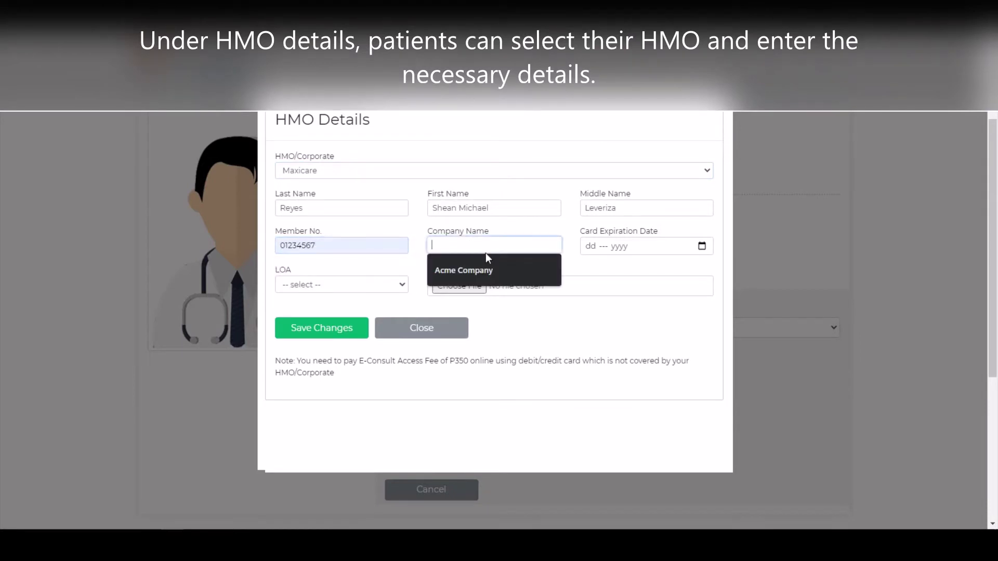
click(516, 268)
click(589, 246)
text(0101202)
text(1)
click(588, 267)
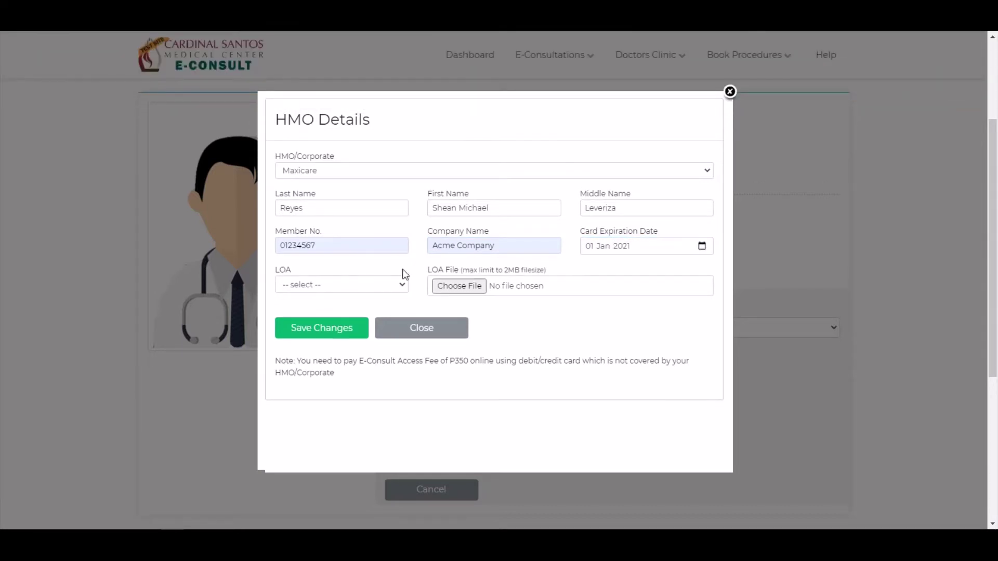
- Set the LOA option to Request for LOA
click(342, 285)
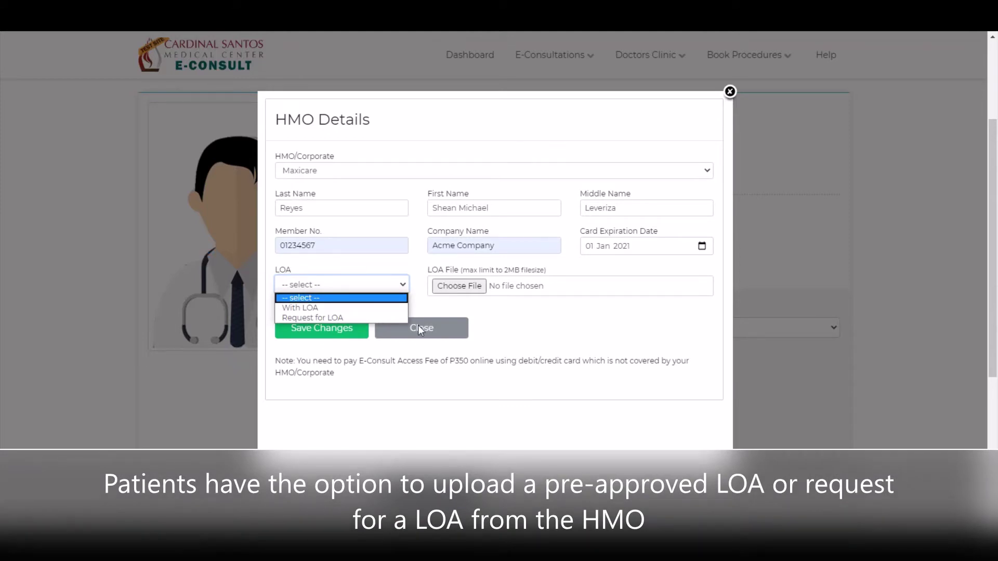
click(333, 308)
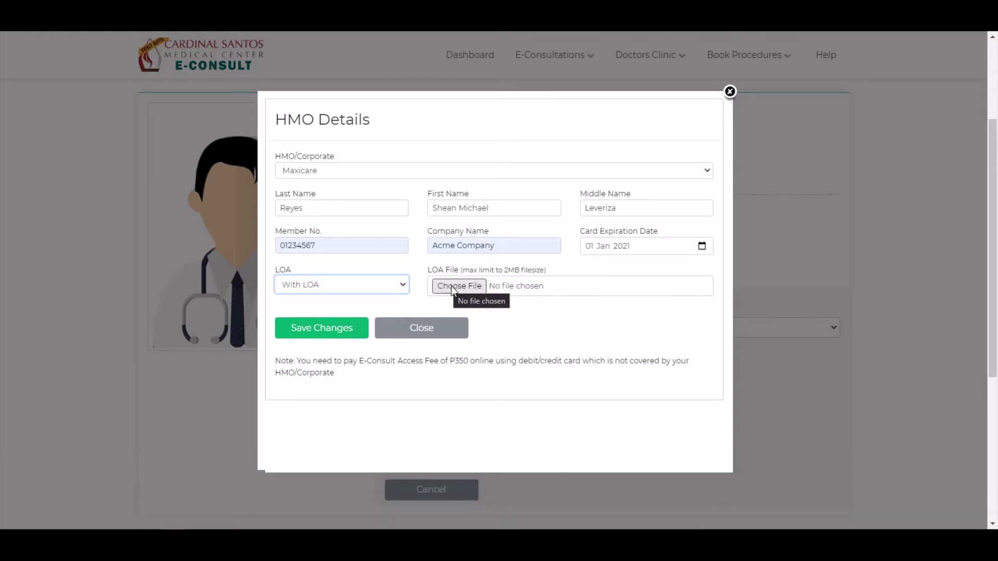
drag(428, 270, 460, 274)
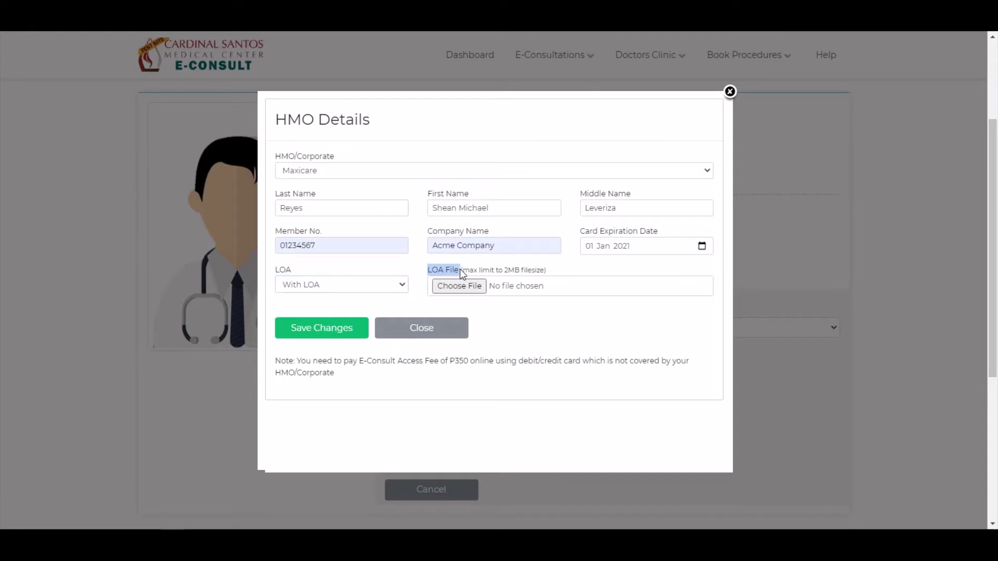
click(460, 274)
click(394, 285)
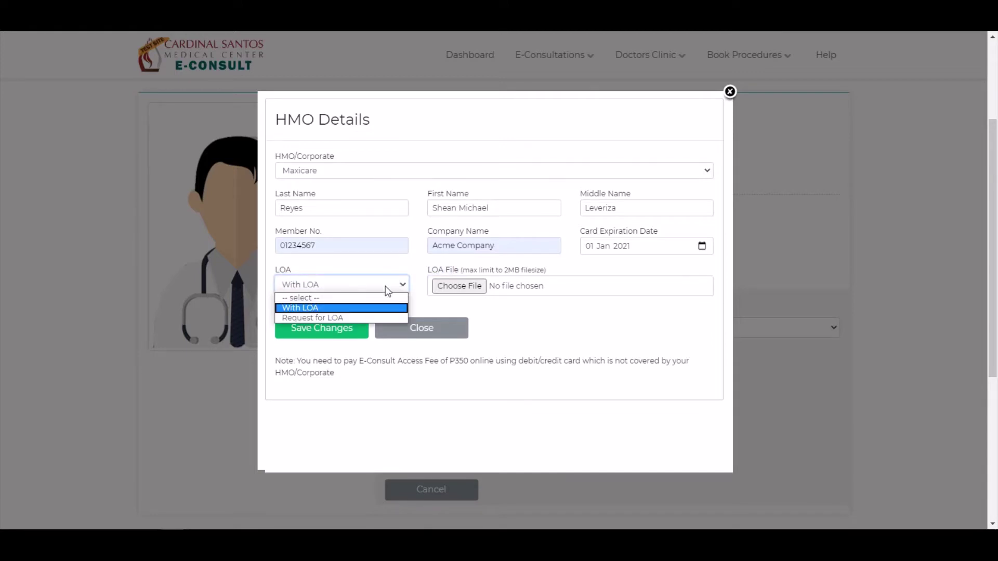
click(382, 317)
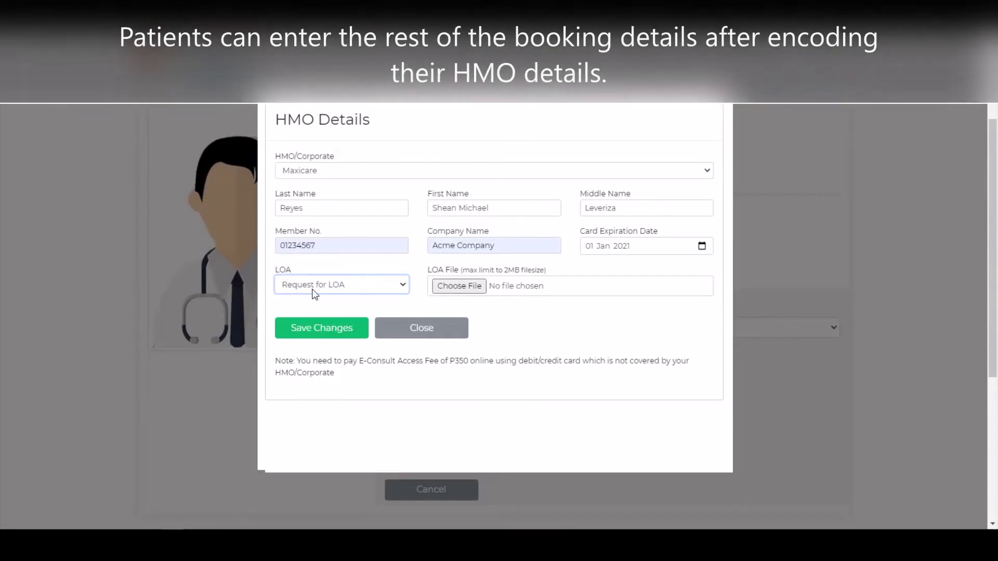
- Save the HMO details and book 9 July 2020, 08:00–09:00 with consent given
click(312, 328)
click(509, 407)
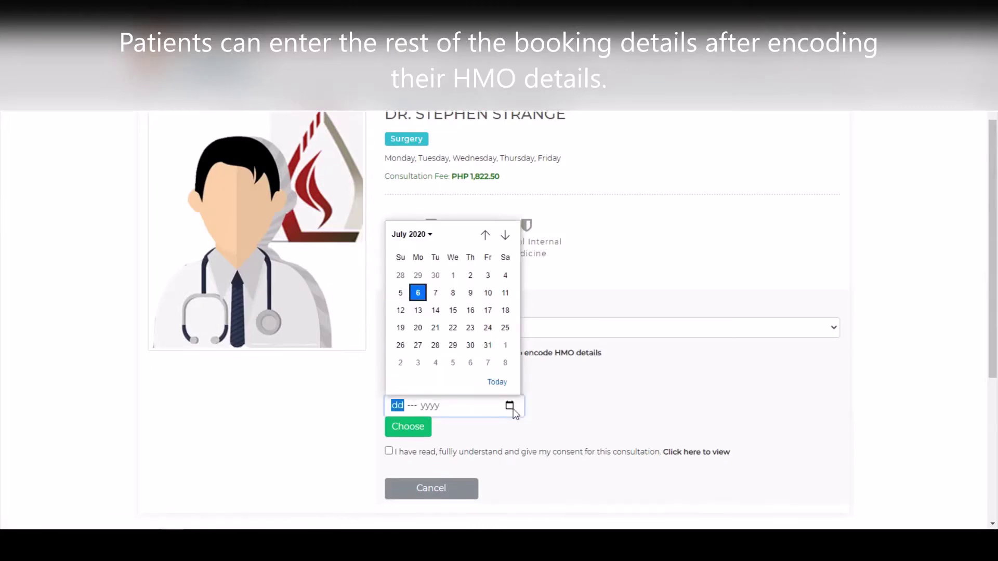
click(470, 296)
click(416, 426)
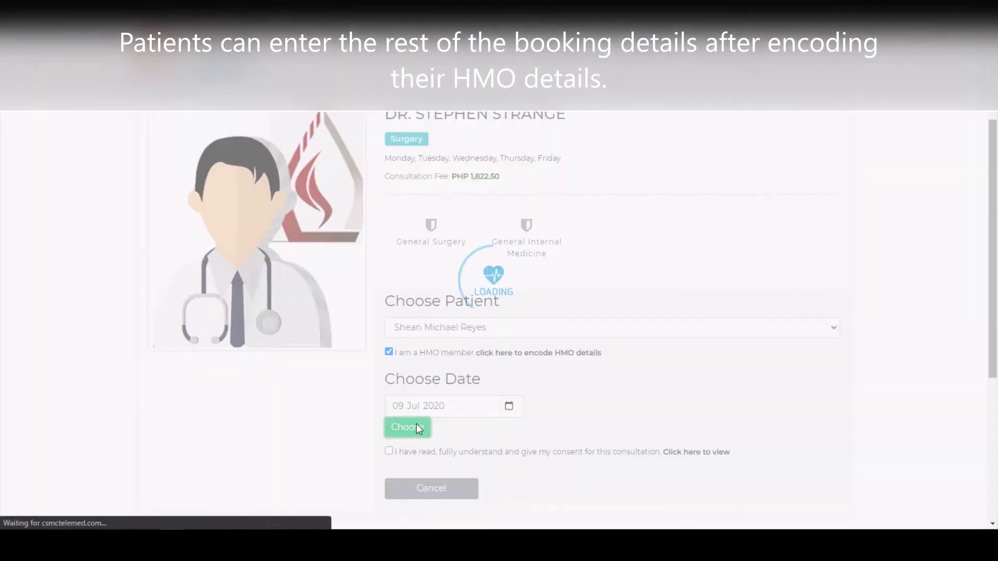
click(653, 407)
click(660, 294)
click(389, 452)
click(440, 489)
click(574, 89)
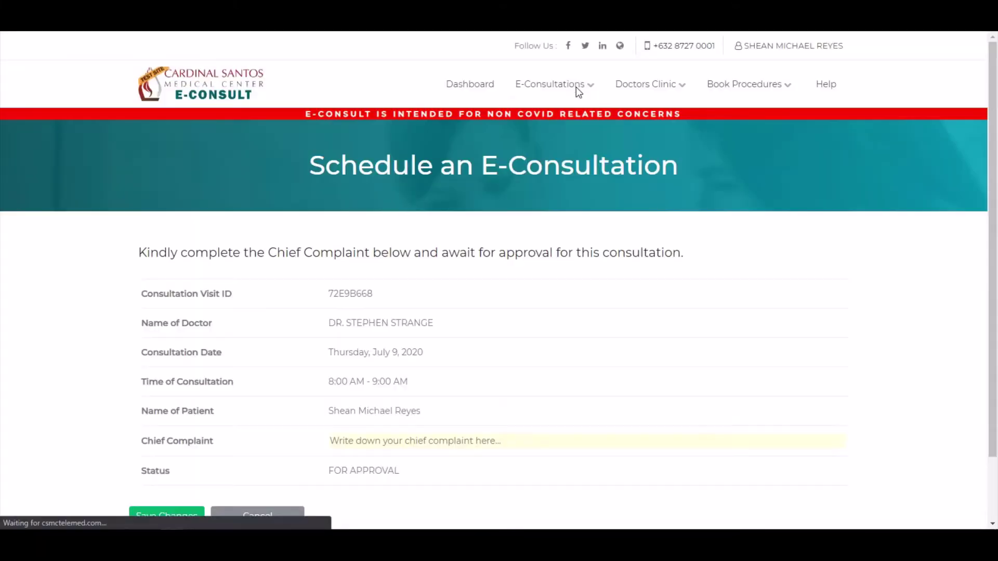
- Enter Allergic rhinitis as the chief complaint and save it for approval
scroll(546, 156, down, 2)
click(390, 366)
click(392, 394)
drag(141, 176, 683, 178)
click(178, 440)
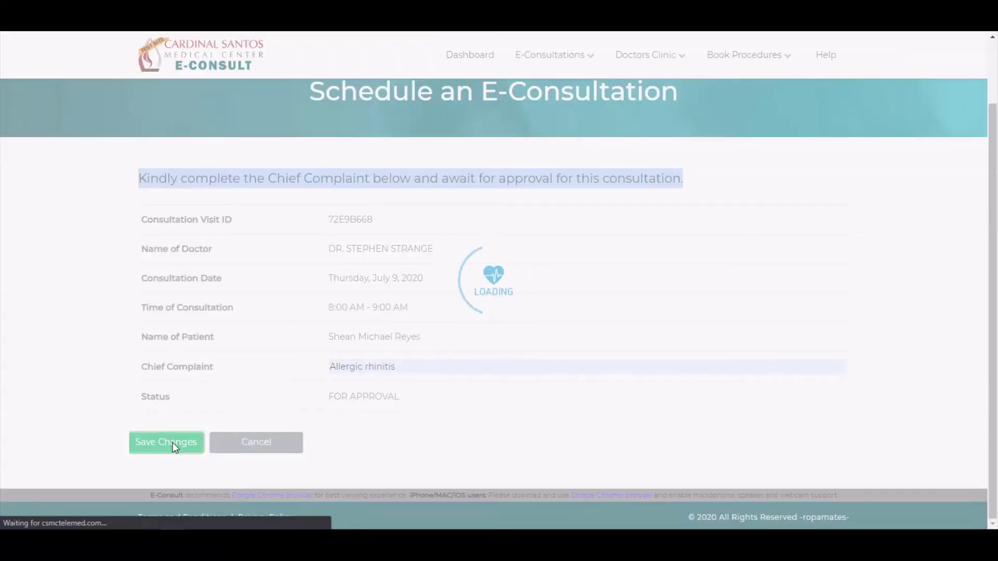
scroll(731, 312, down, 7)
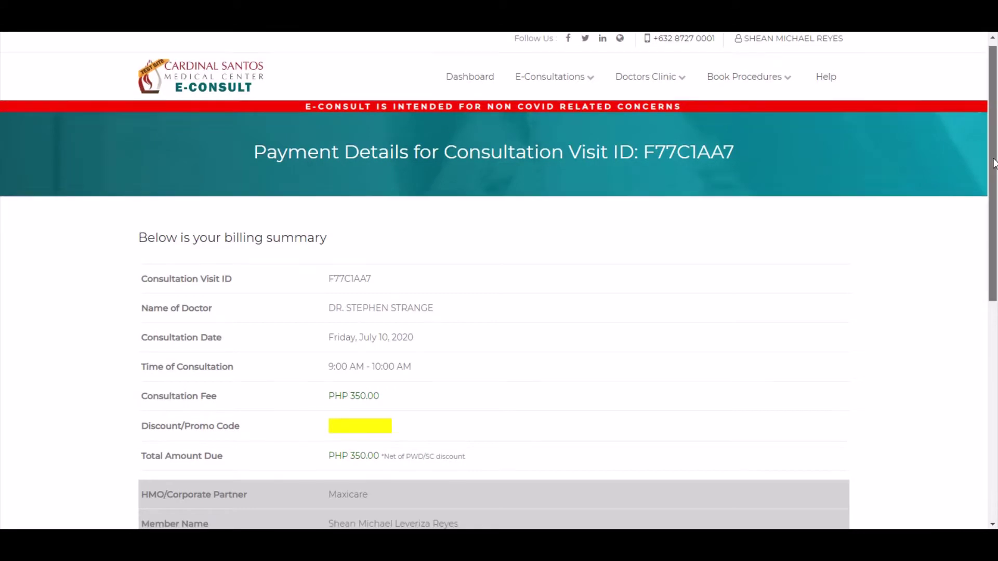
- Review the APPROVED Maxicare billing summary and pay for the consultation
scroll(994, 164, down, 3)
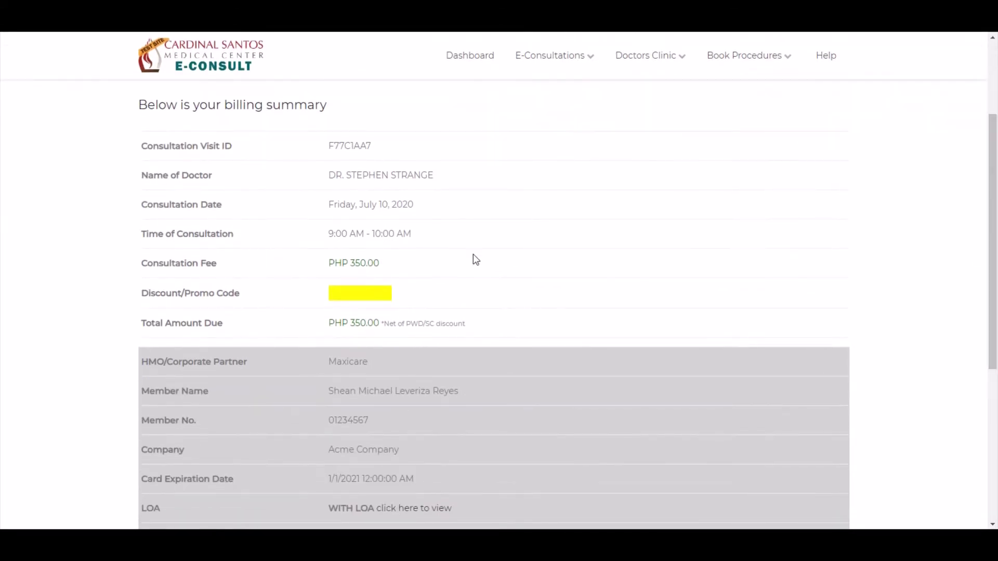
drag(279, 304, 376, 303)
click(376, 303)
scroll(510, 239, down, 5)
scroll(526, 233, up, 2)
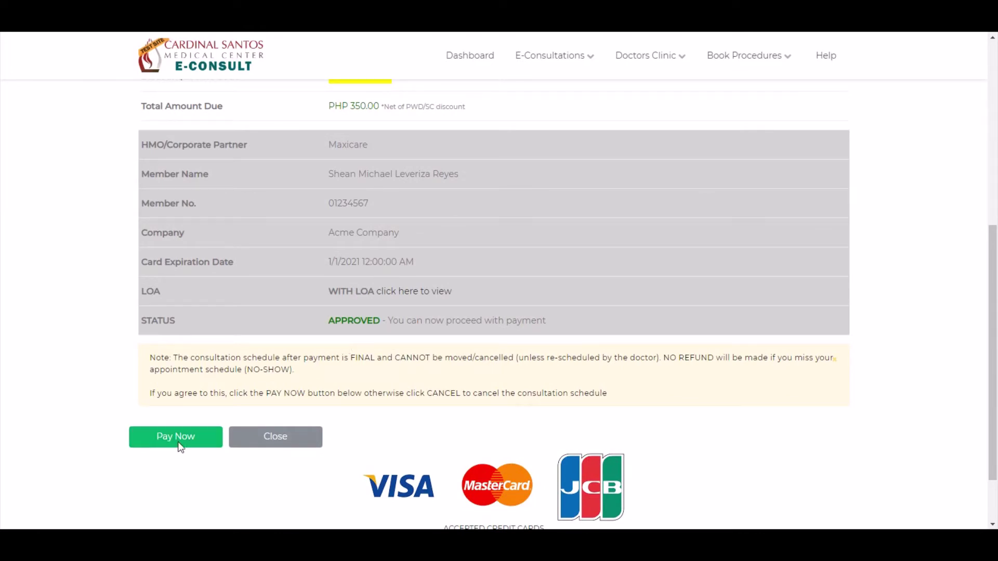
click(194, 439)
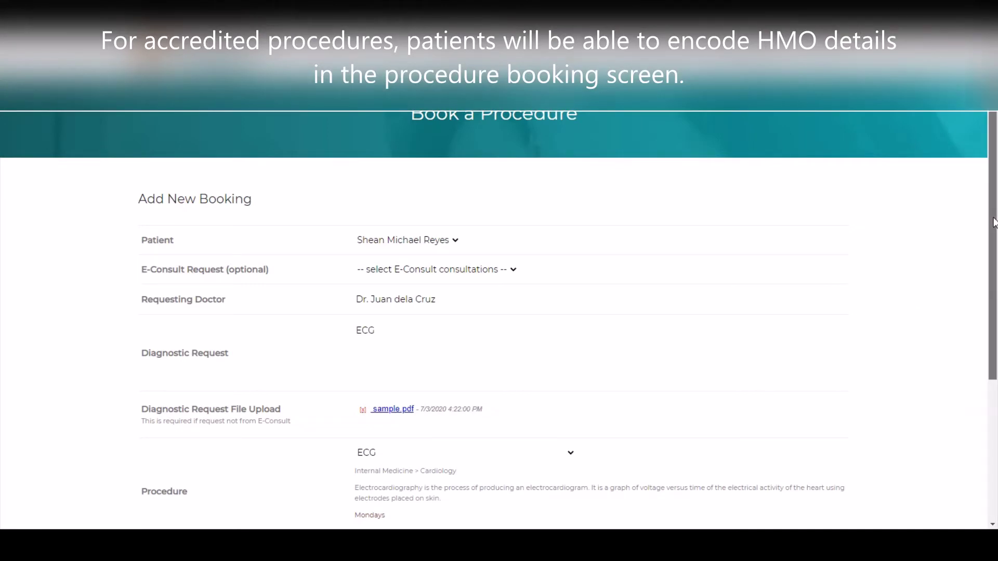
- Mark the ECG booking as HMO with Request for LOA, save, and submit it
scroll(993, 223, down, 4)
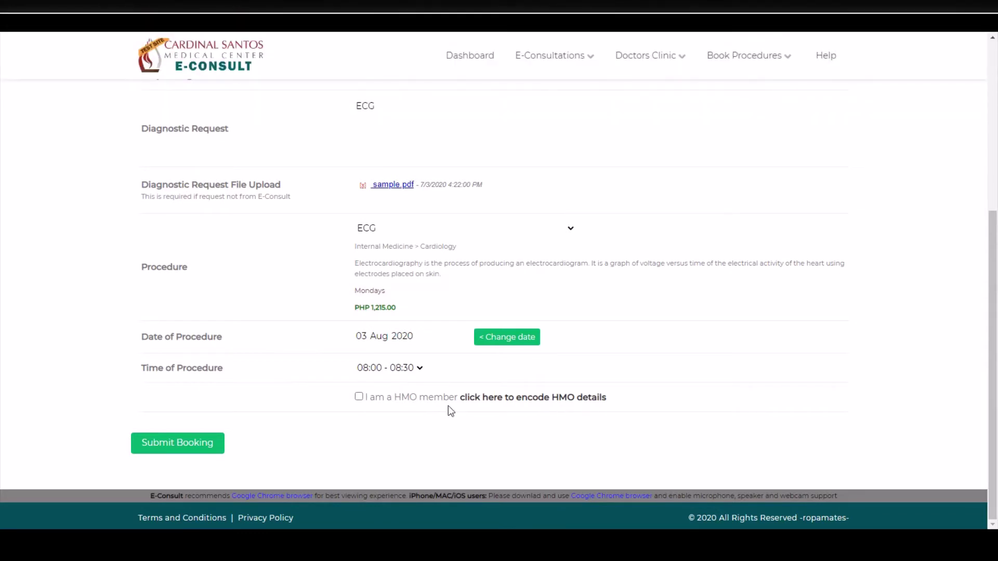
click(359, 397)
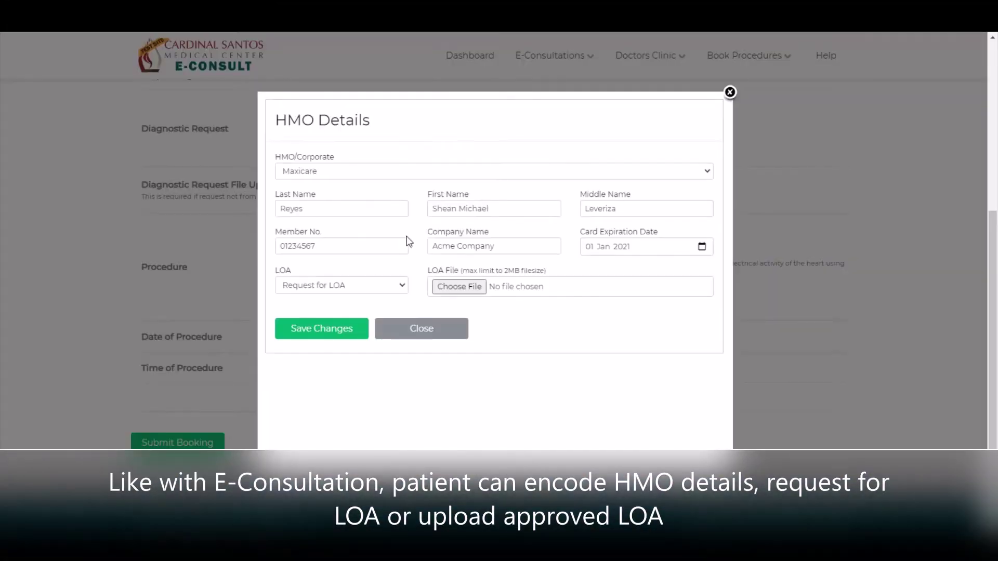
click(356, 289)
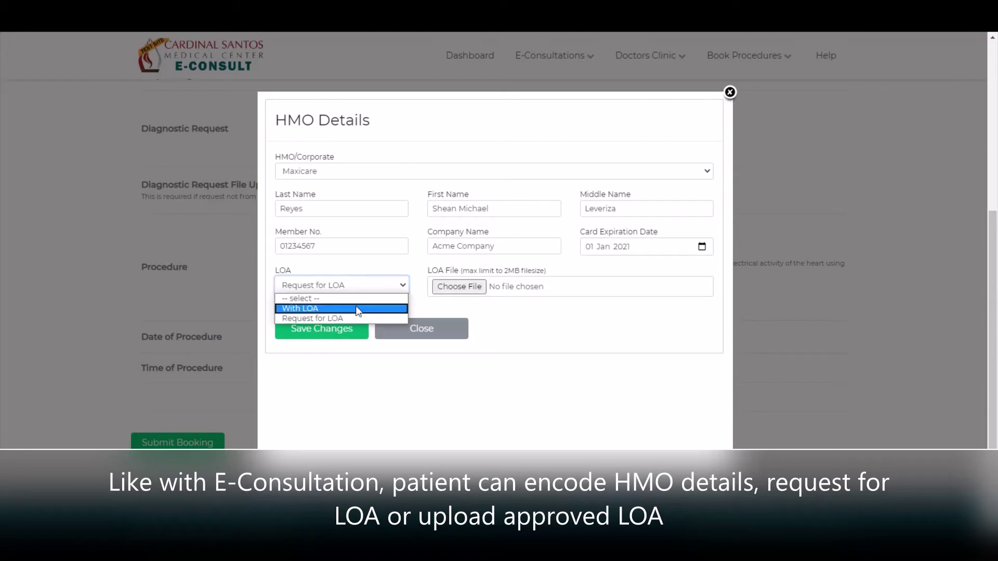
click(357, 317)
click(356, 323)
click(177, 443)
click(557, 91)
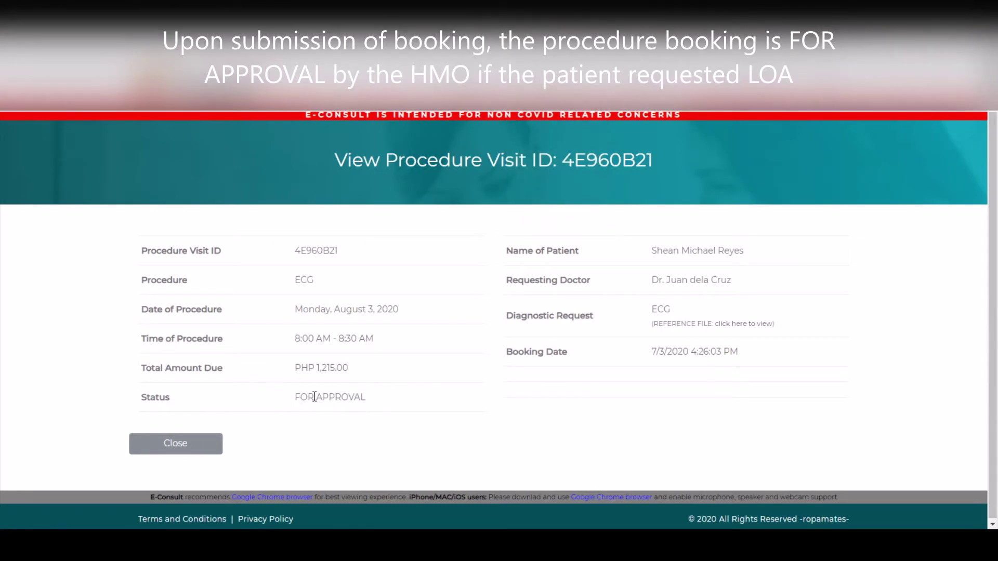
- Show the payor officer's Dashboard with the pending HMO consultation and 3 August ECG procedure
drag(297, 397, 374, 404)
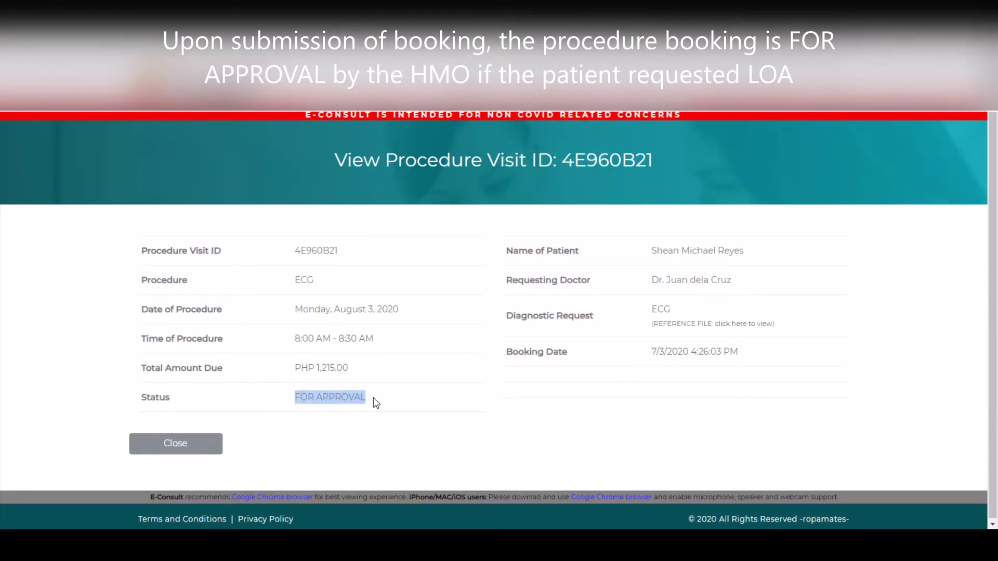
click(342, 398)
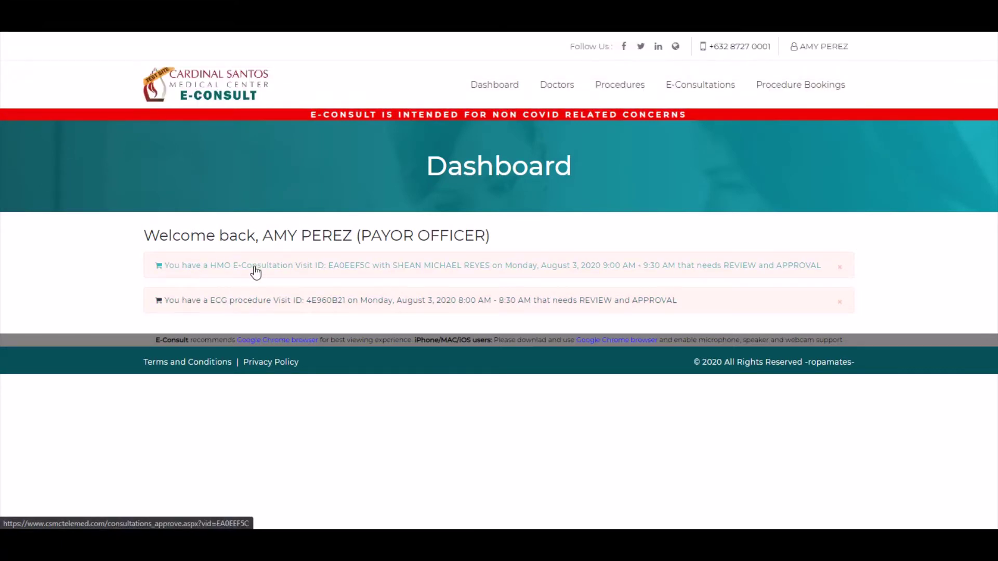
- Open the first dashboard notification, the HMO e-consultation awaiting approval
click(193, 272)
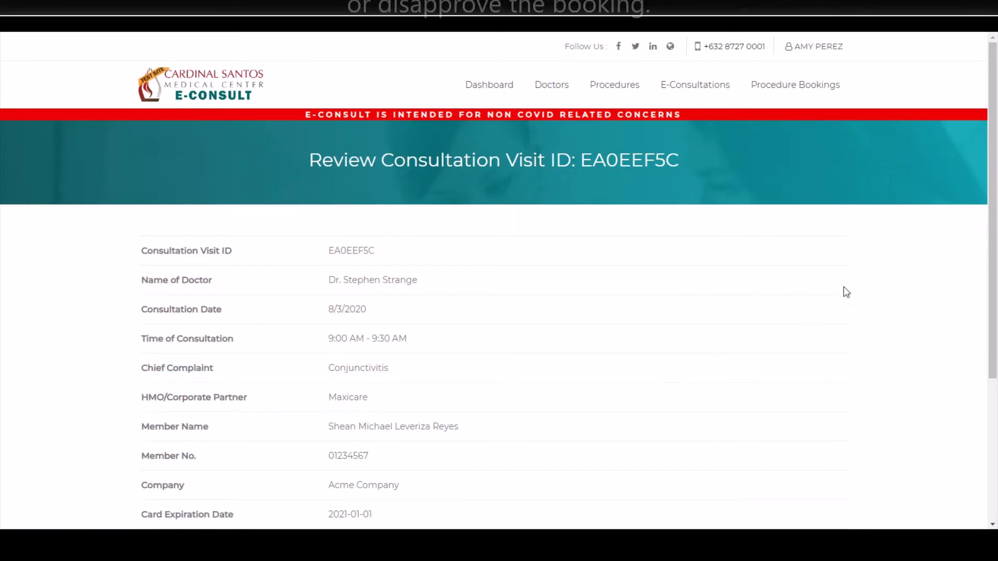
- Check the consultation's LOA field, which currently reads WITHOUT LOA
scroll(982, 254, down, 3)
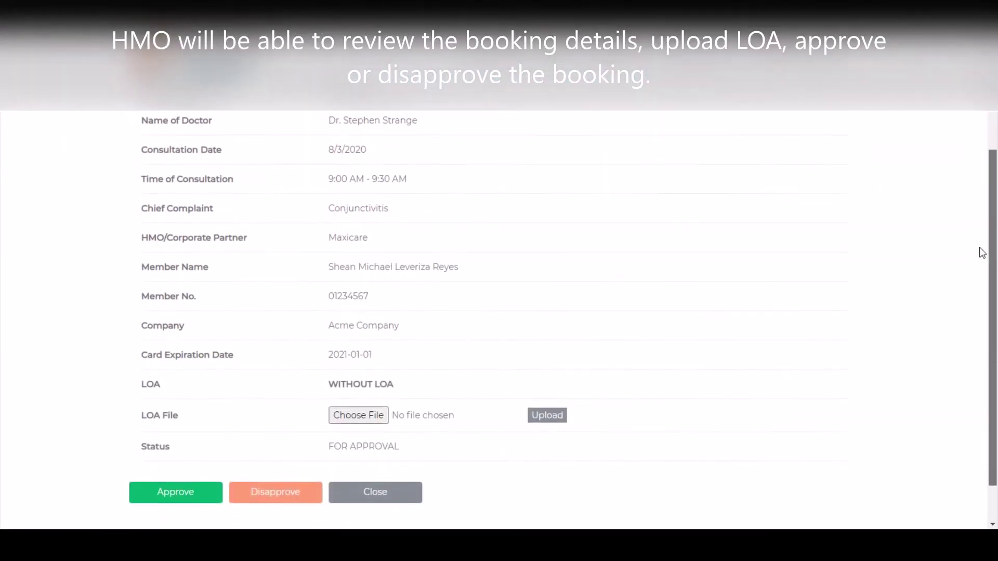
drag(323, 384, 394, 385)
double_click(385, 385)
triple_click(430, 396)
click(290, 414)
- Upload LOA_Reyes (Sample).pdf as the LOA and confirm the field reads WITH LOA
click(370, 413)
double_click(295, 192)
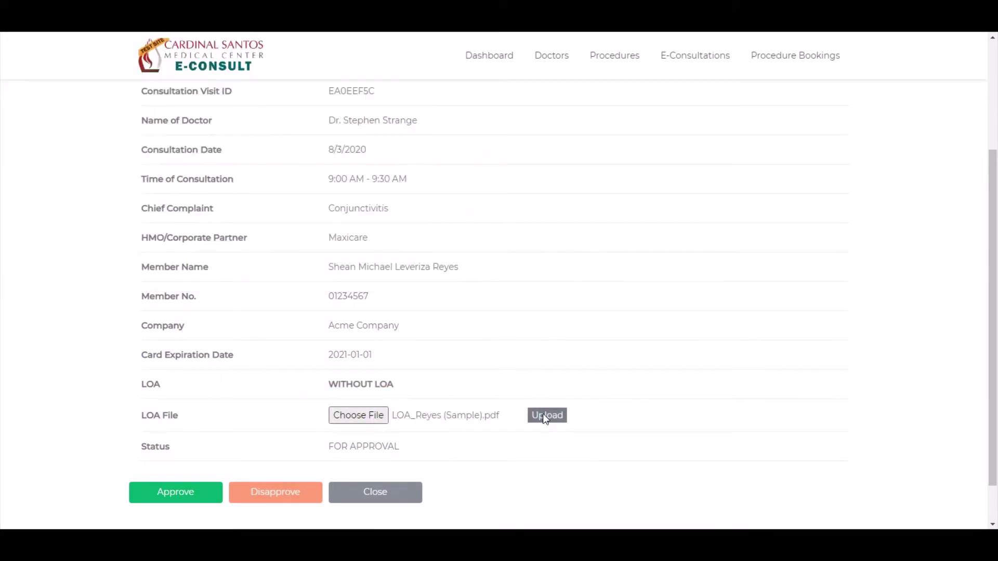
click(547, 416)
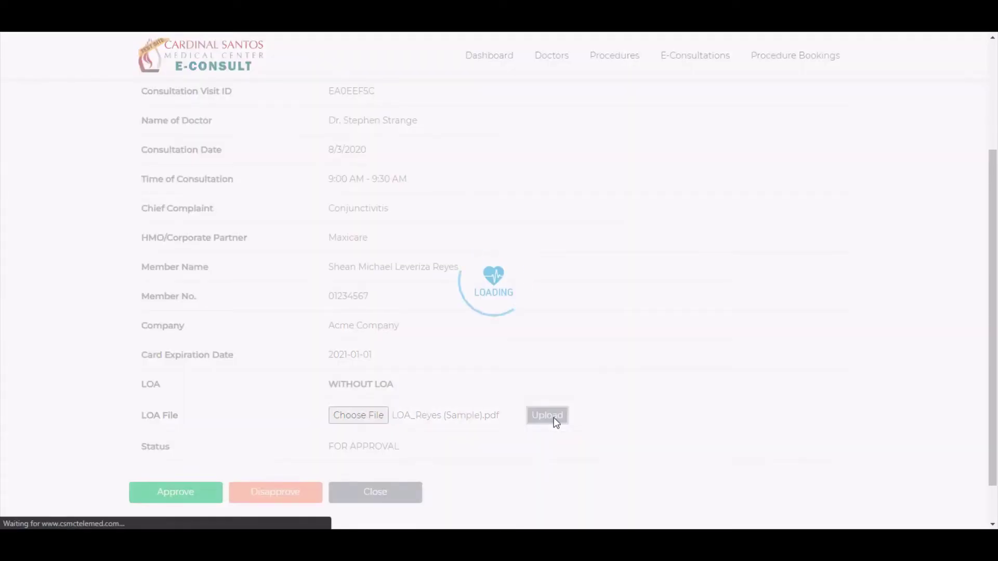
scroll(556, 423, down, 5)
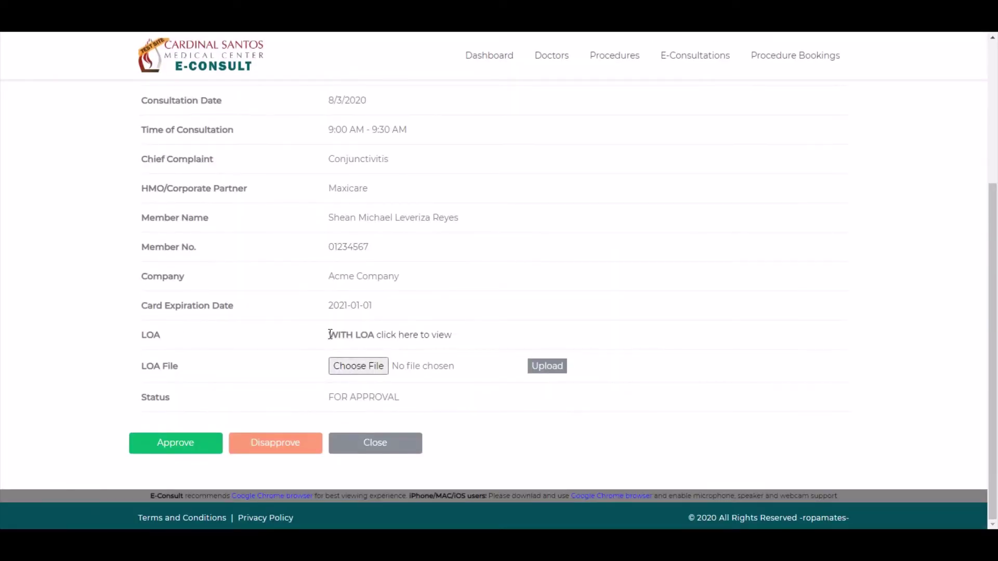
drag(330, 335, 374, 334)
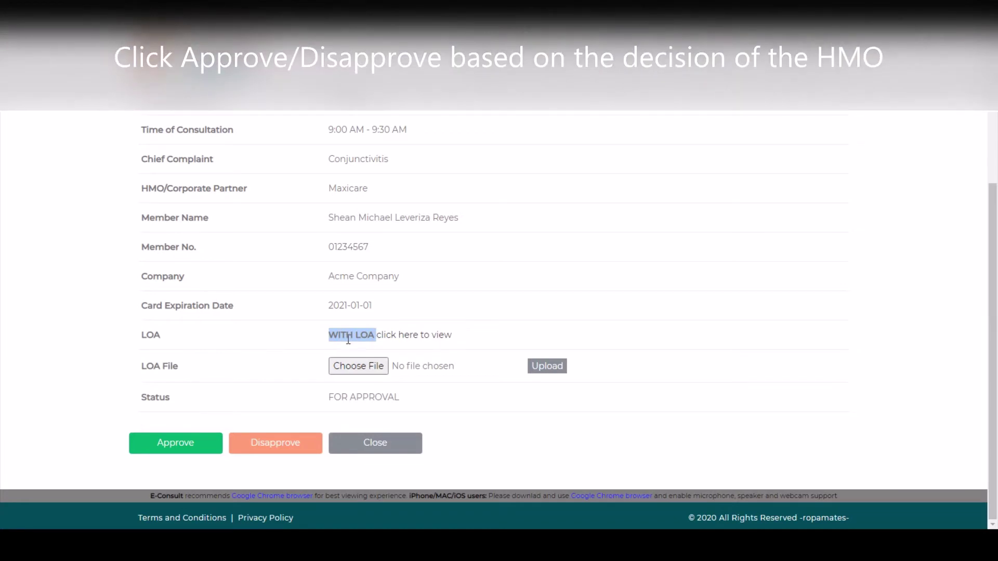
click(348, 339)
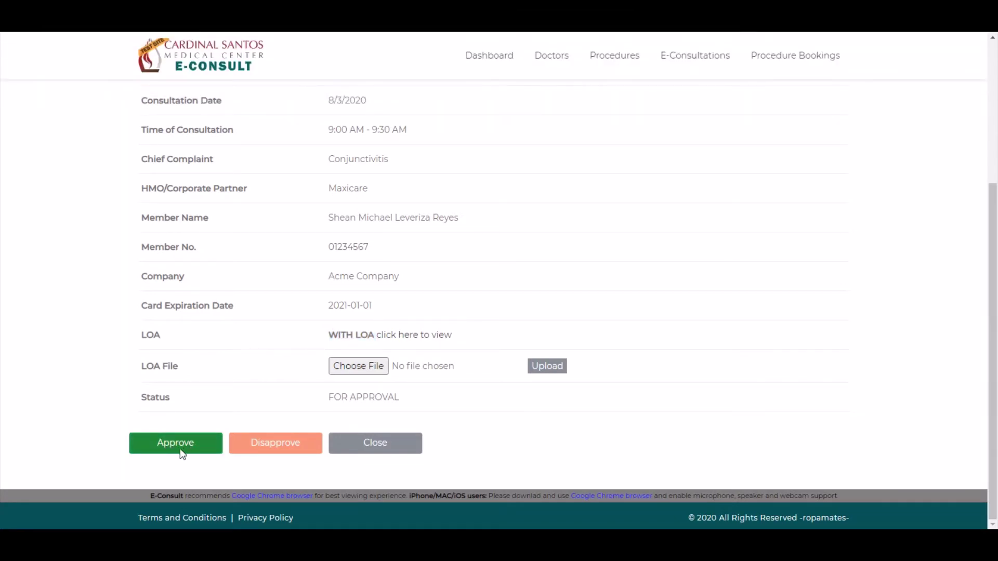
- Approve consultation EA0EEF5C and verify its status now reads PENDING, WITH LOA
click(181, 453)
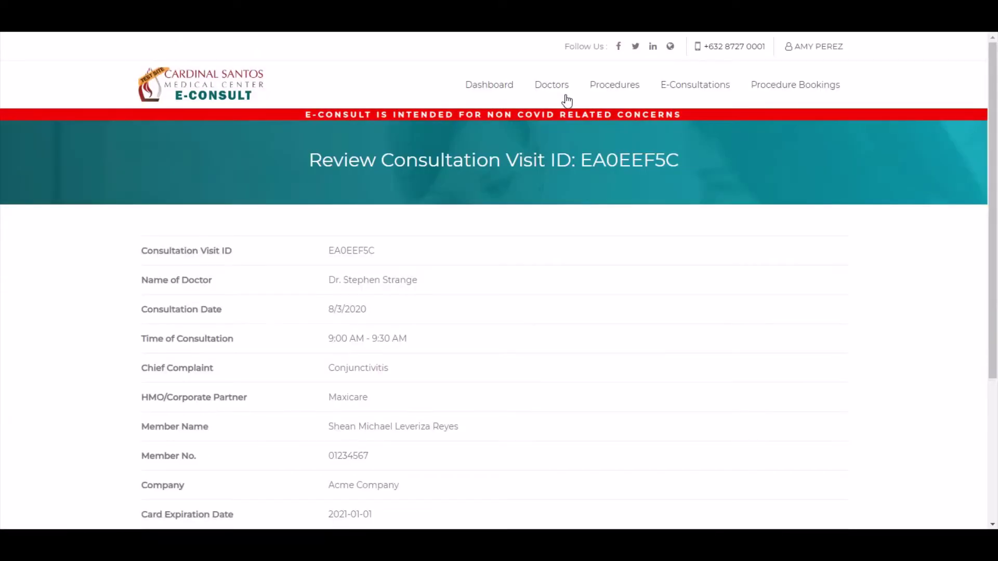
scroll(576, 140, down, 2)
scroll(577, 145, down, 3)
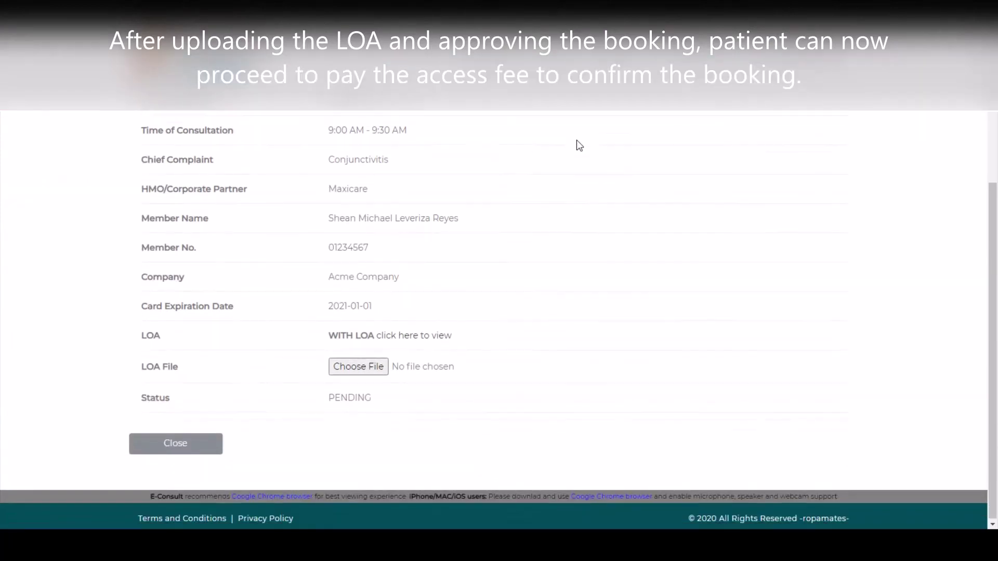
scroll(577, 145, up, 2)
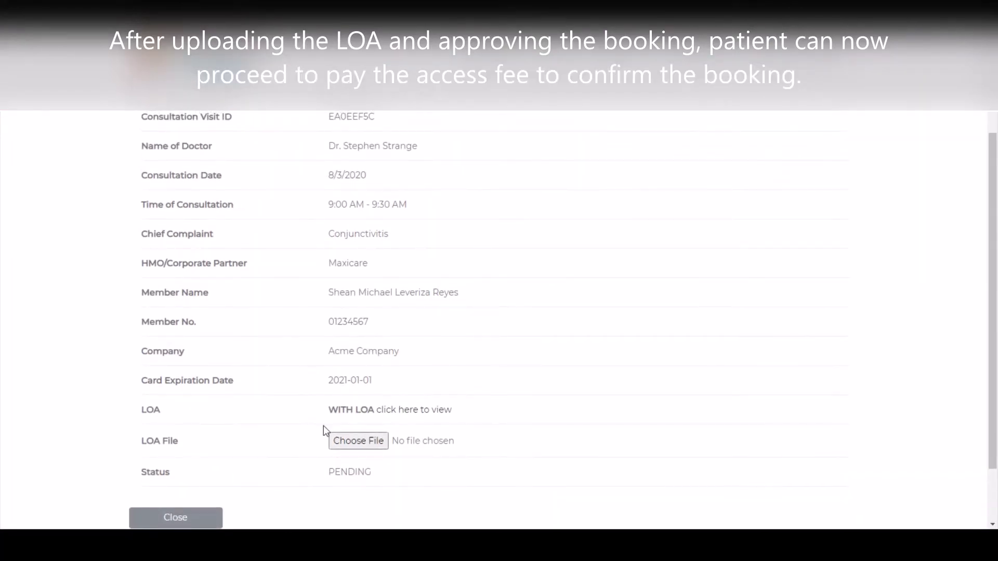
drag(329, 409, 369, 410)
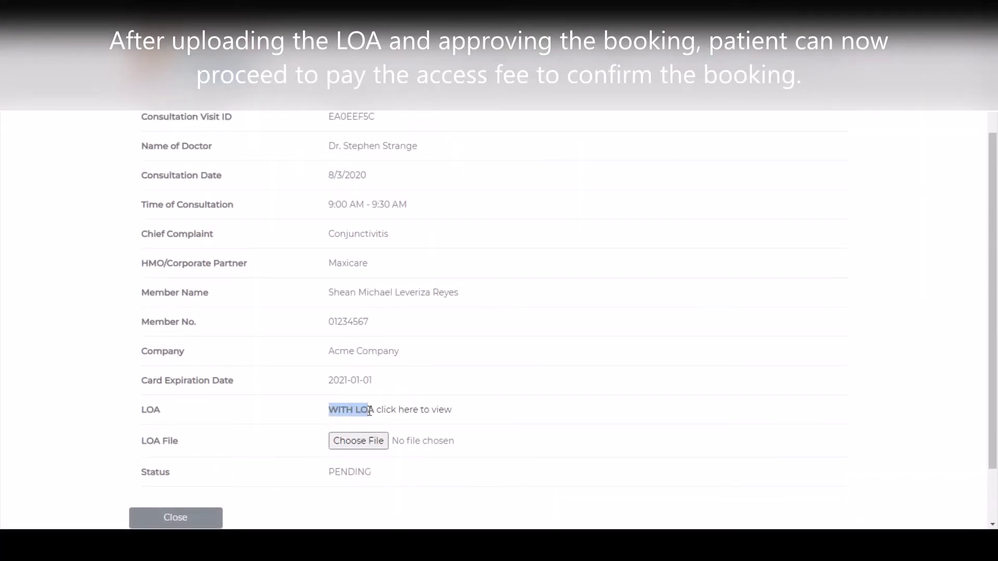
click(342, 472)
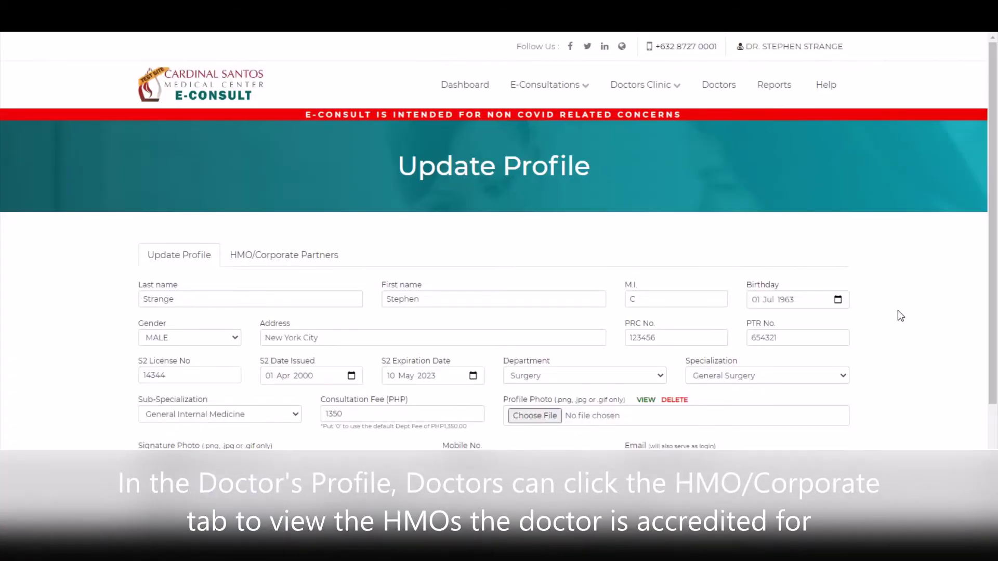
- Go to the doctor's HMO/Corporate Partners list and select Value Care as a new partner
click(790, 46)
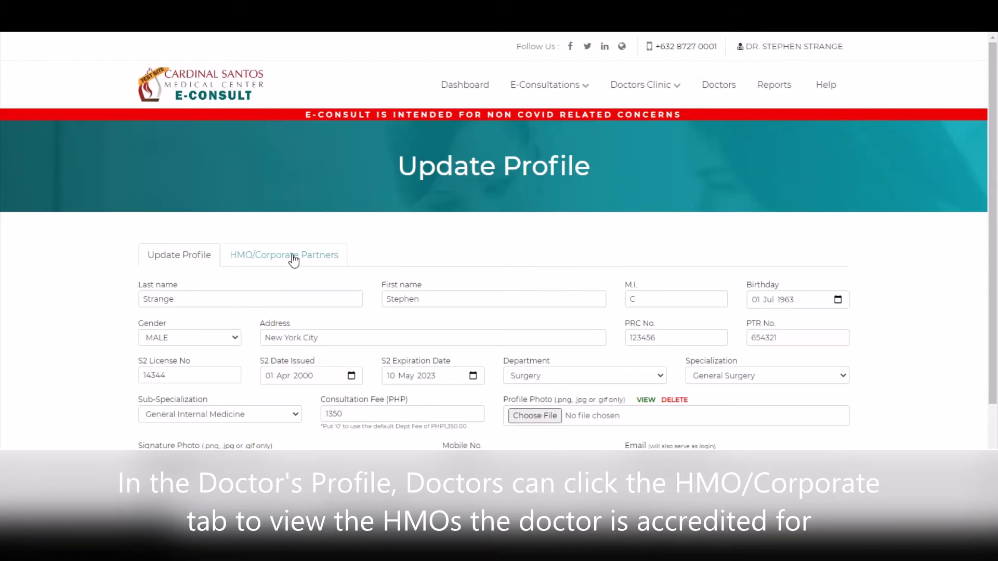
click(261, 260)
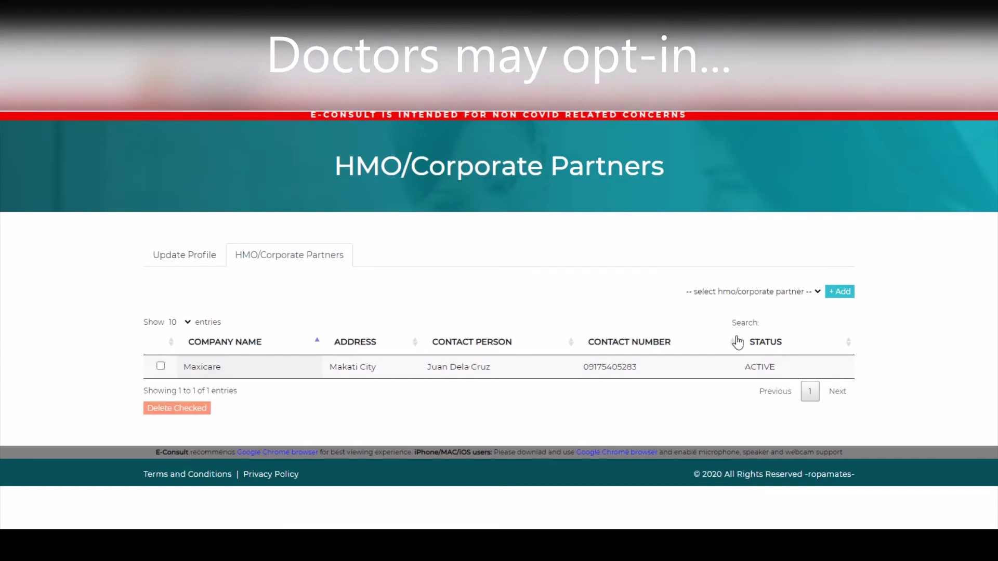
click(749, 292)
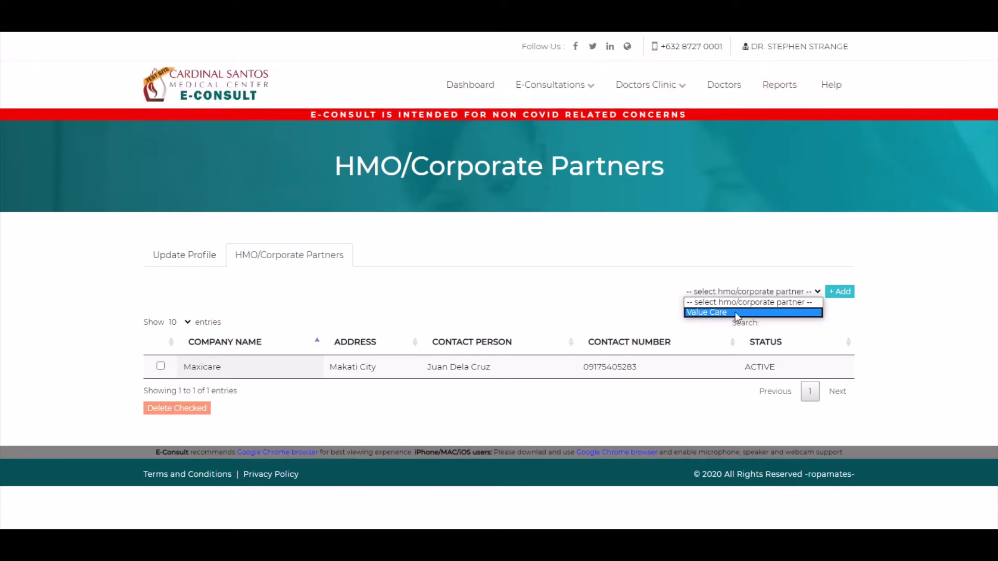
click(735, 312)
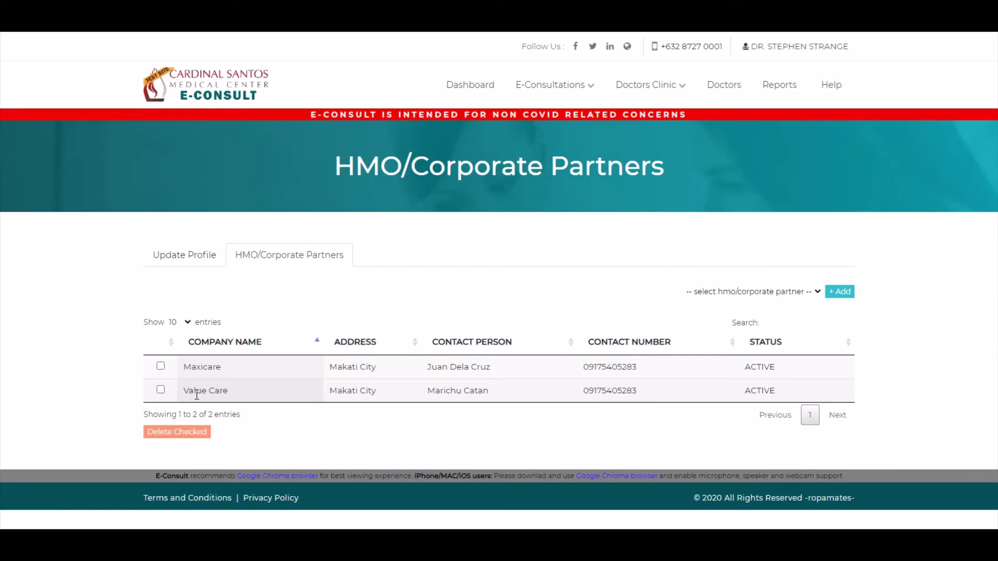
- Delete the checked Value Care entry from the doctor's HMO partners list and confirm
click(161, 390)
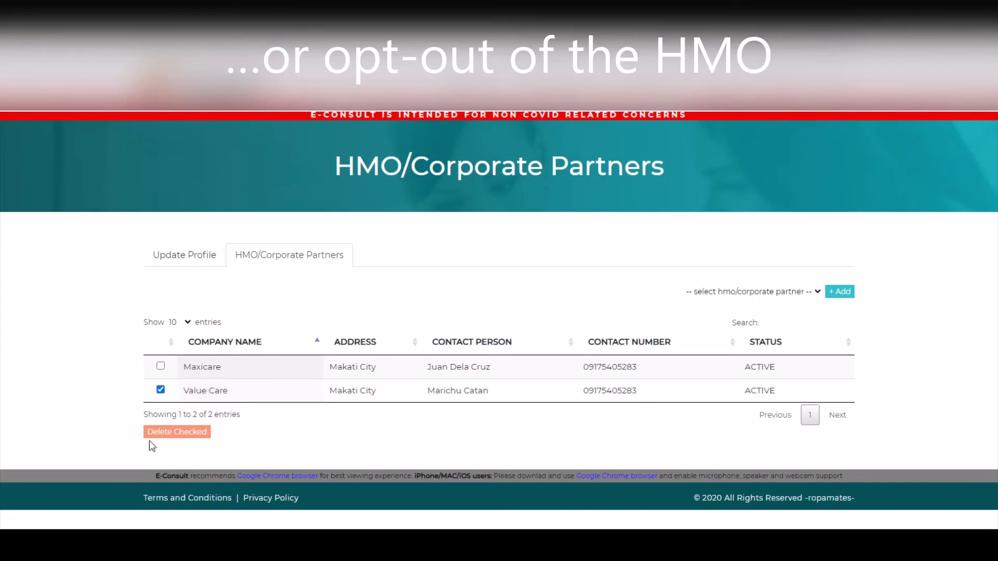
click(186, 433)
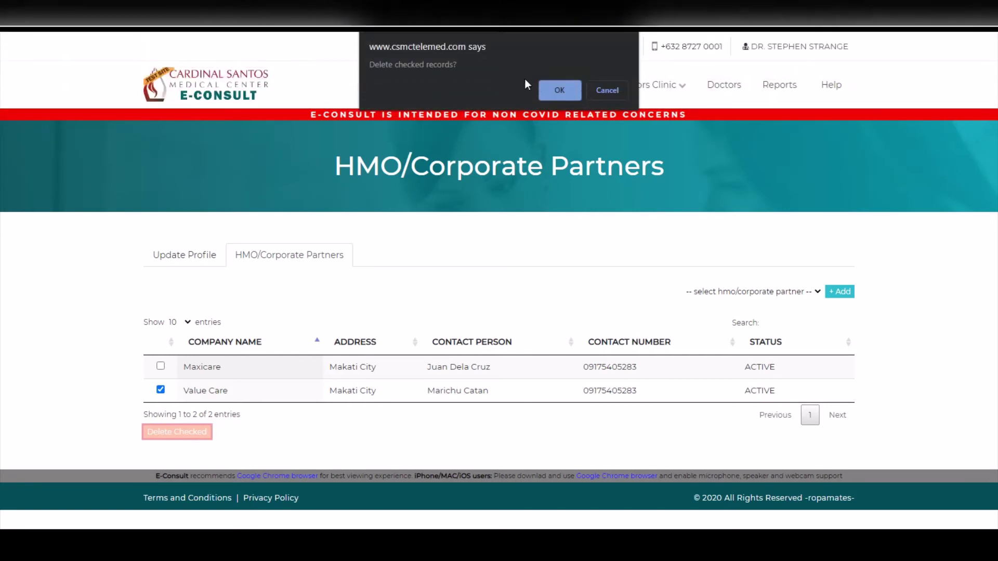
click(556, 91)
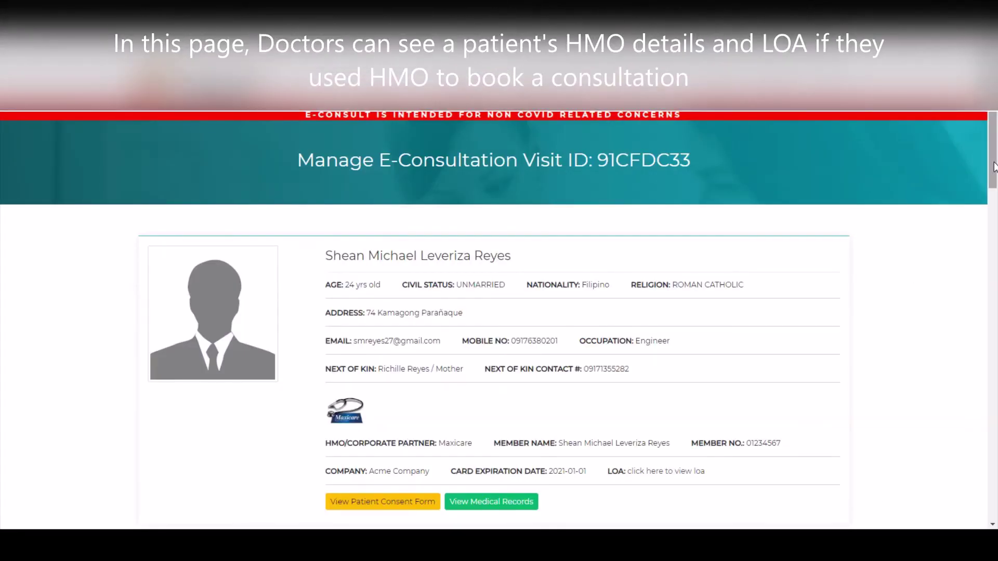
- Scroll down the visit page to review the patient's Maxicare, Acme Company and LOA details
scroll(994, 169, down, 3)
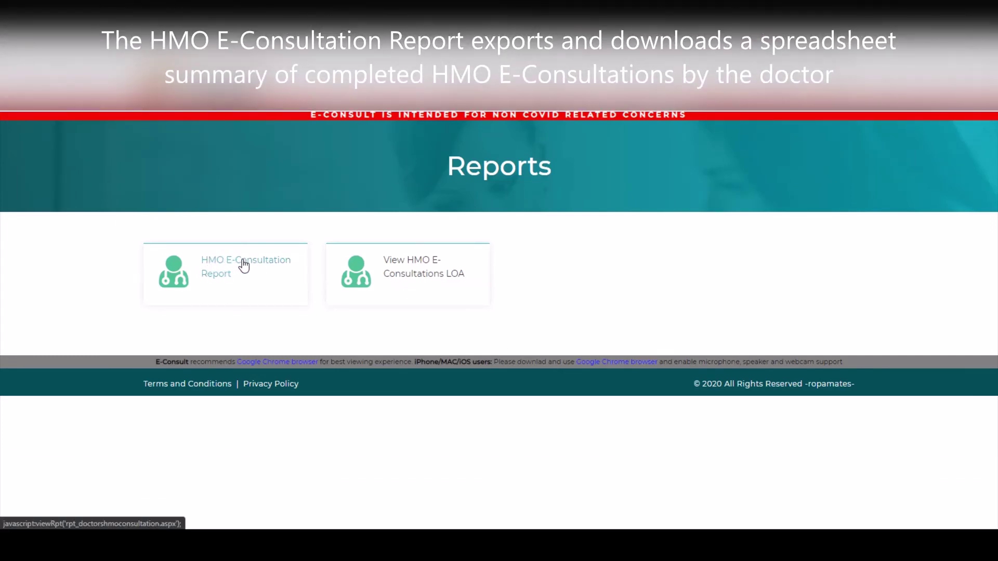
- Export the July 2020 HMO E-Consultation Report as CSV and open the downloaded file
click(241, 263)
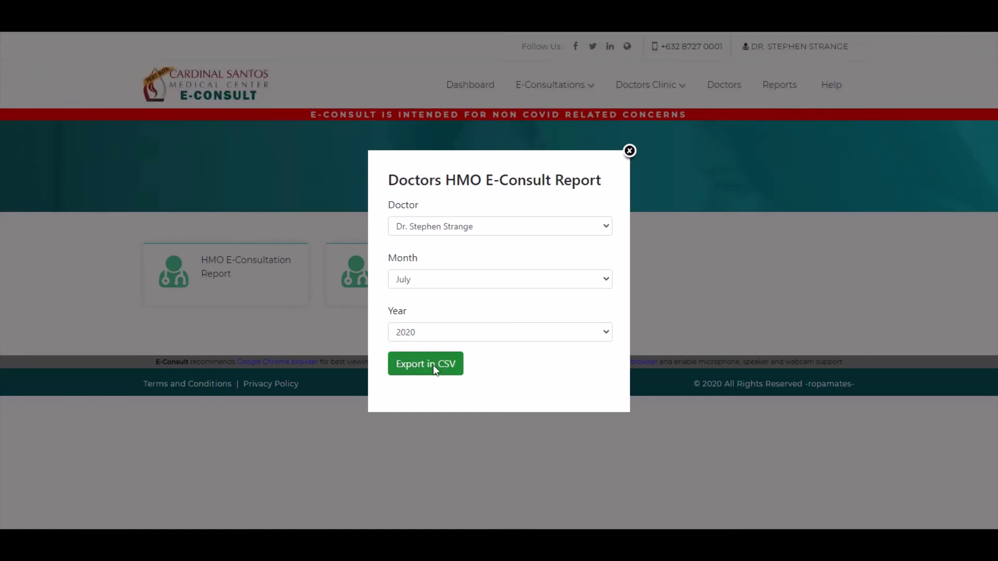
click(434, 367)
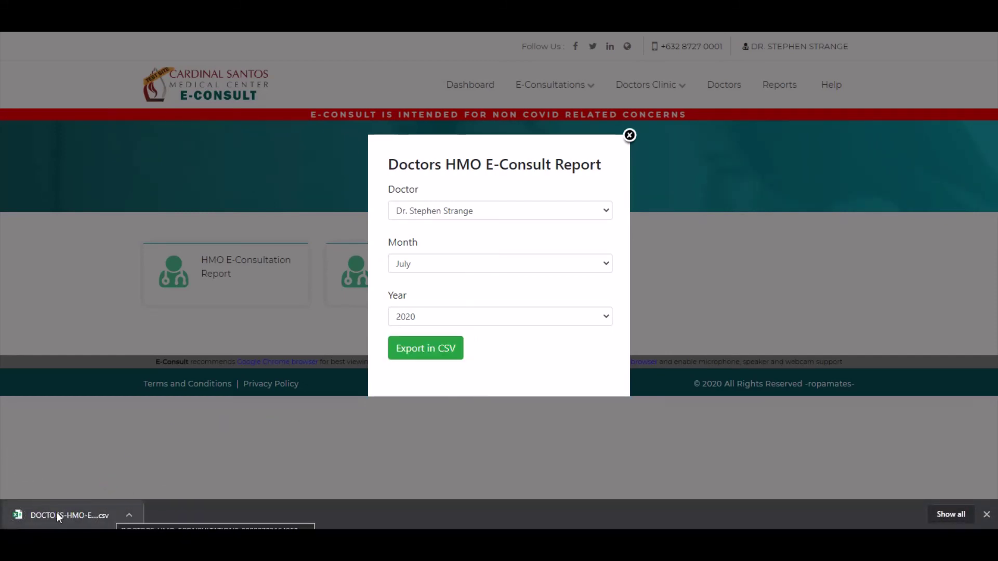
click(79, 515)
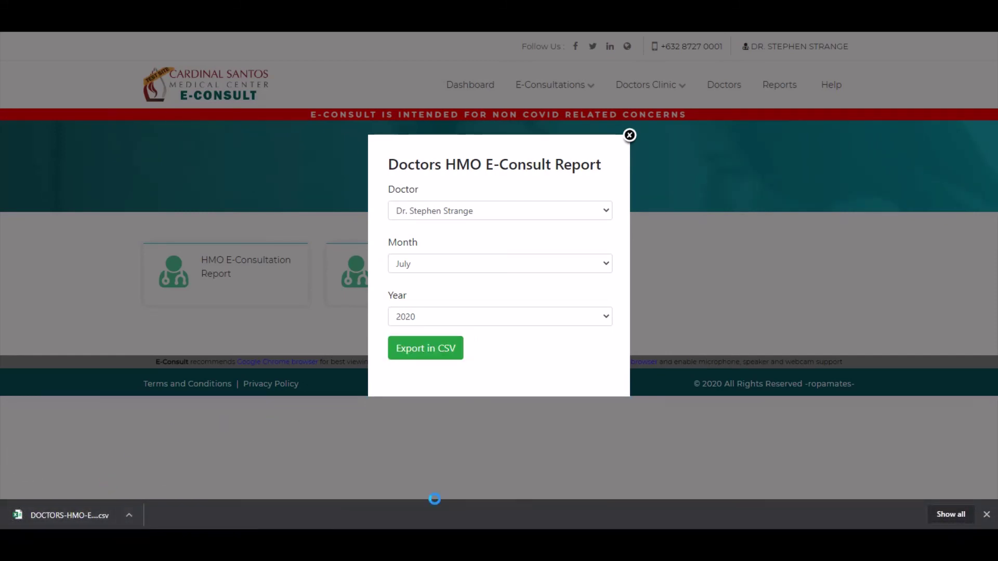
click(987, 515)
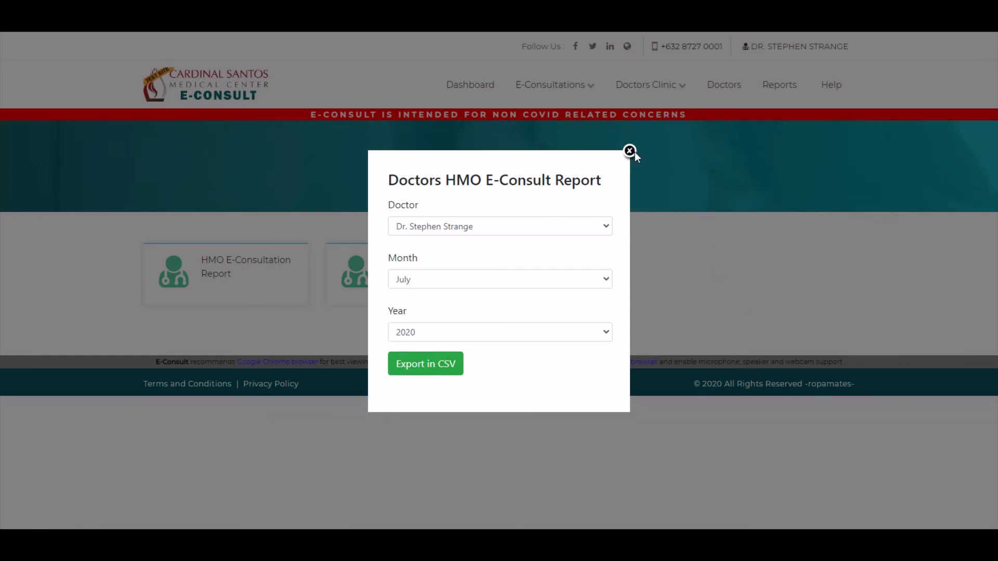
click(629, 151)
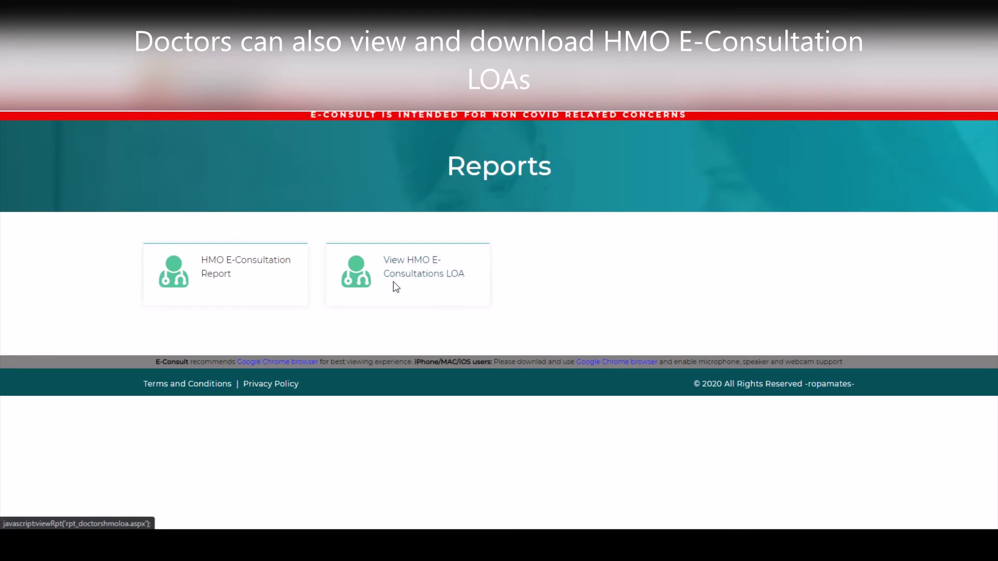
- Open the HMO E-Consultations LOA viewer with the month set to July 2020
click(436, 276)
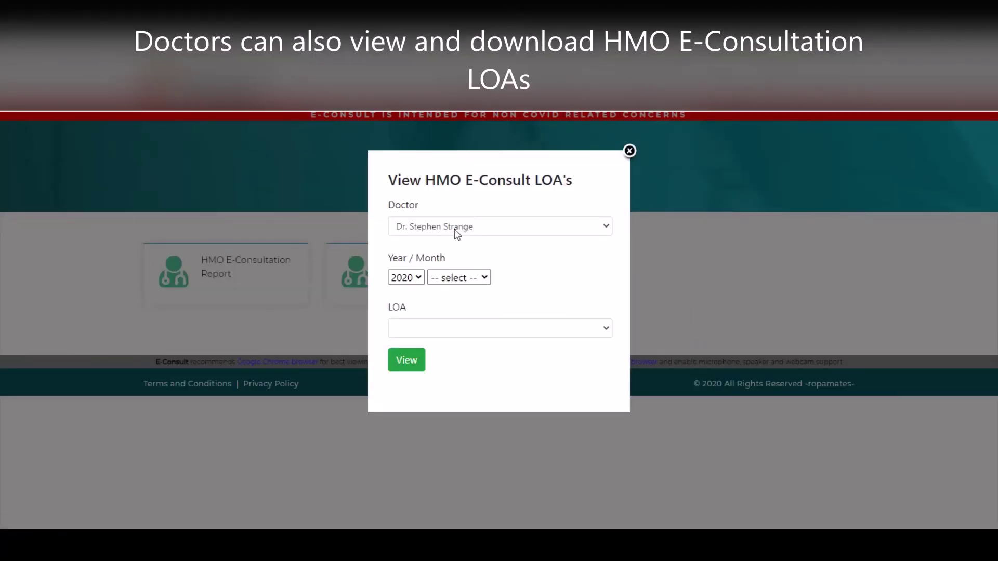
click(489, 278)
click(488, 278)
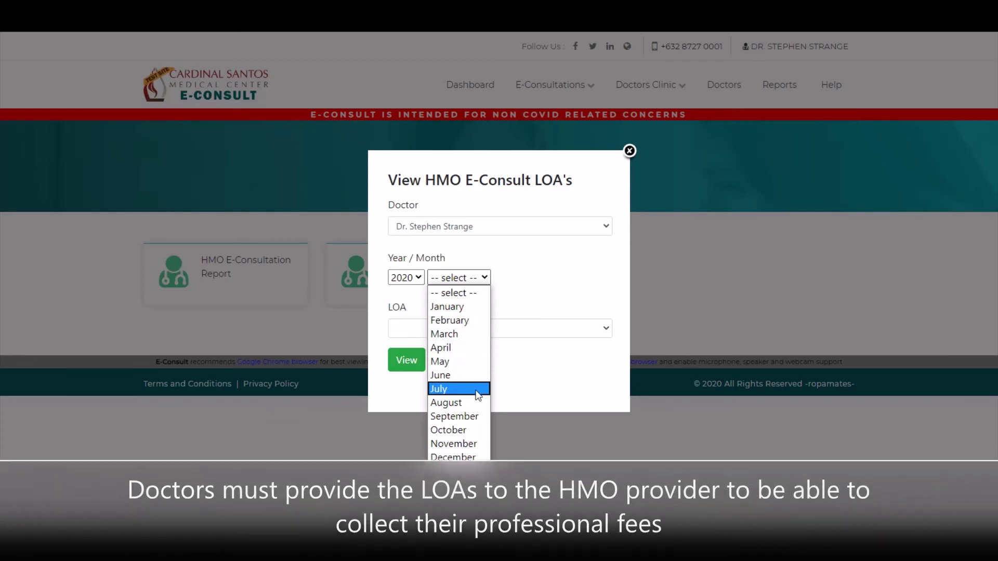
click(478, 390)
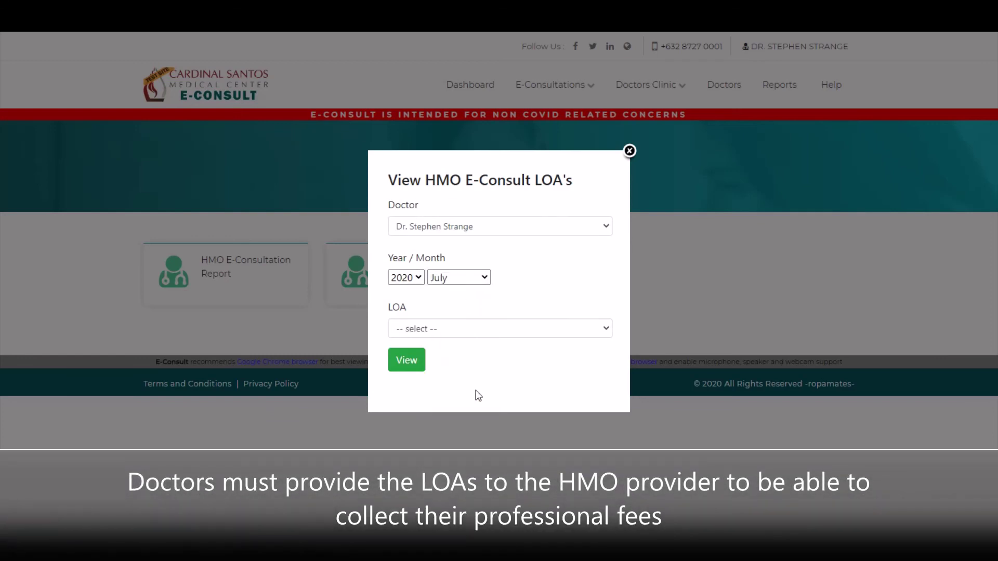